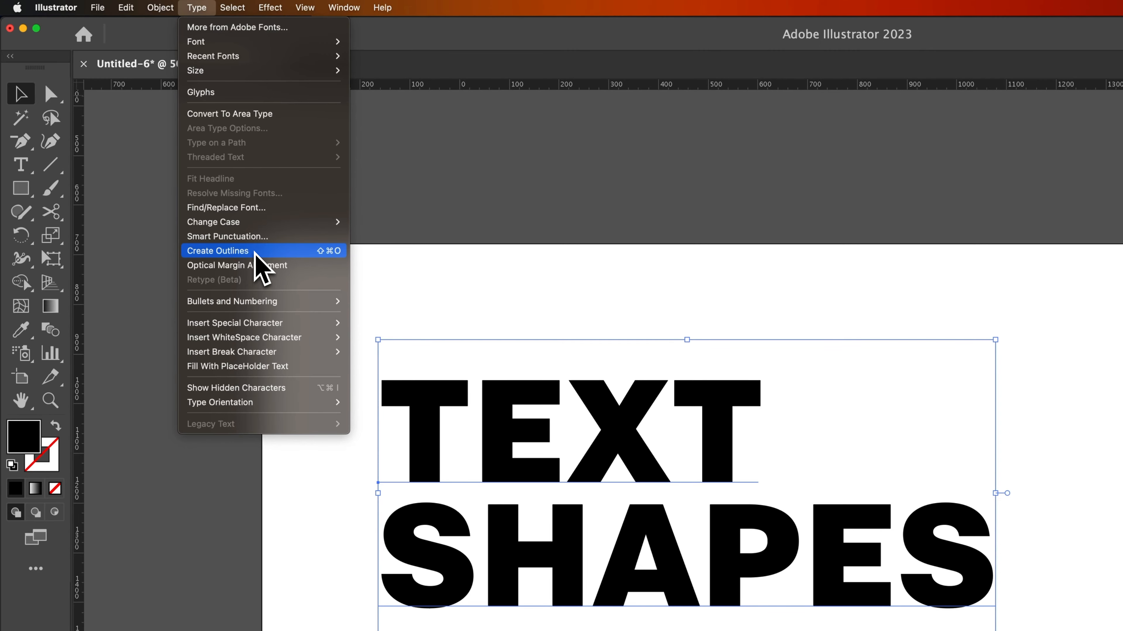
# Convert the TEXT SHAPES lettering to outlines and ungroup it into separate letters.
pyautogui.click(255, 254)
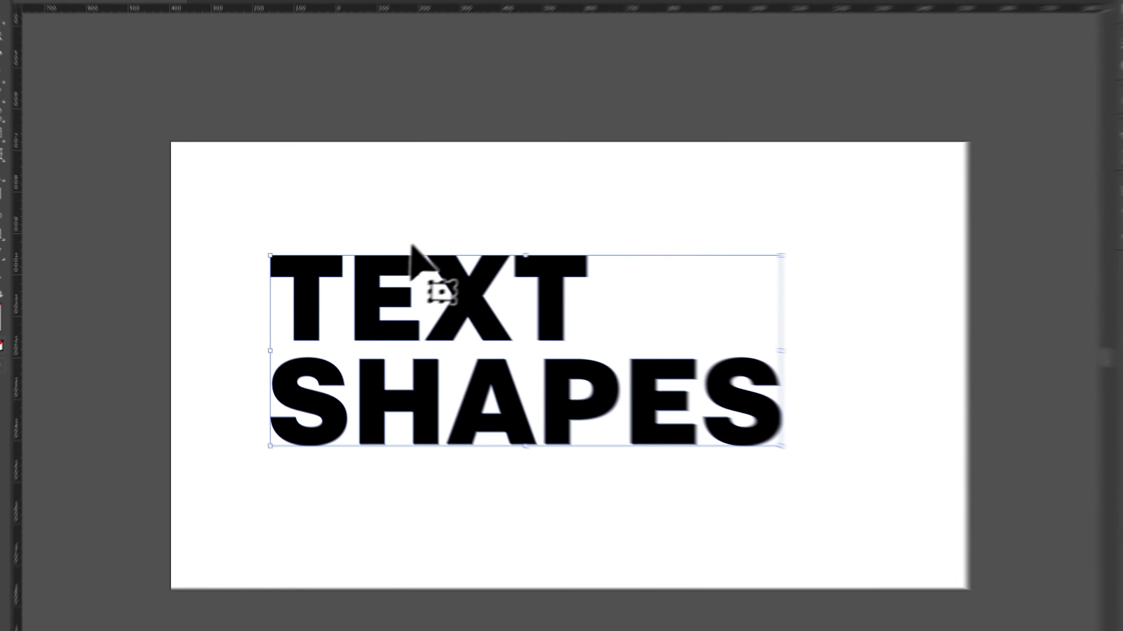
pyautogui.moveTo(403, 286); pyautogui.dragTo(400, 258)
pyautogui.moveTo(502, 261); pyautogui.dragTo(504, 278)
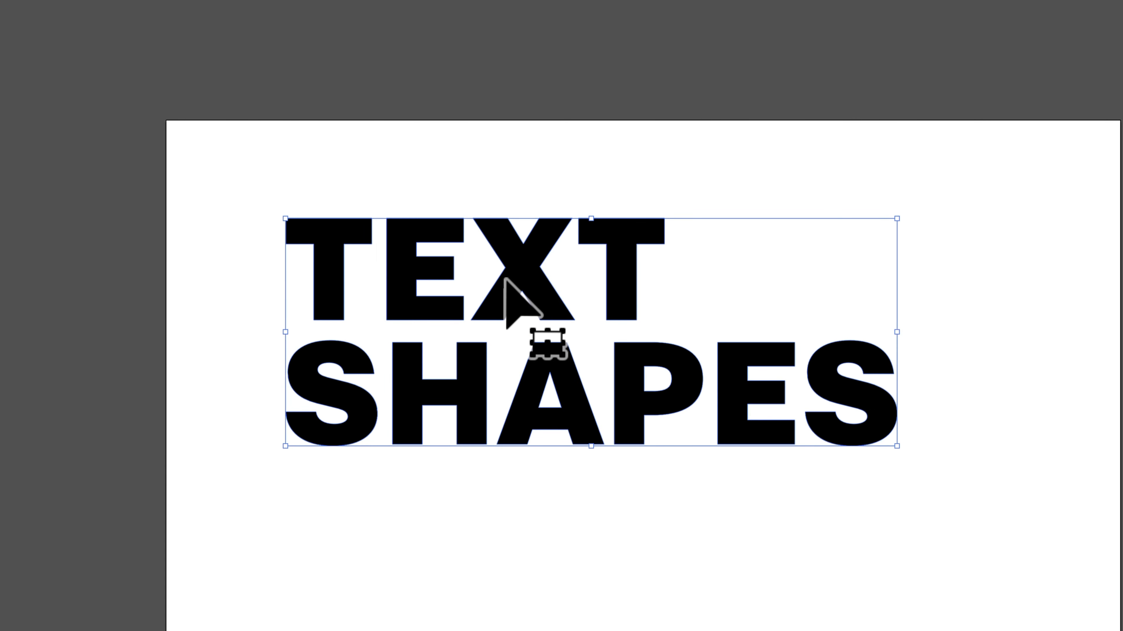
pyautogui.rightClick(519, 278)
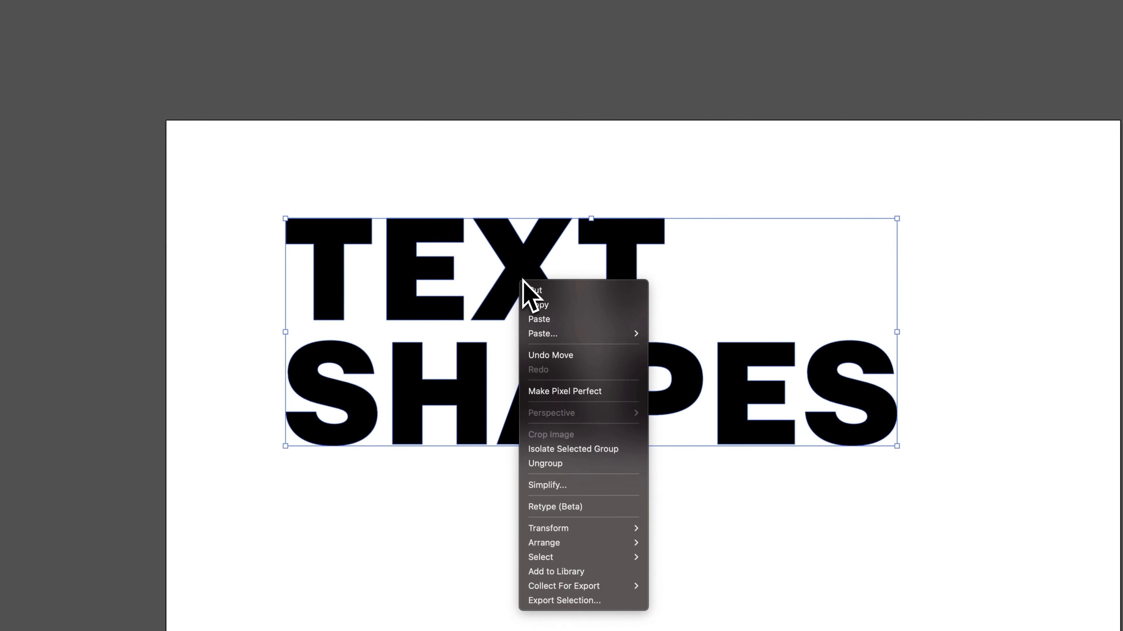
pyautogui.click(545, 463)
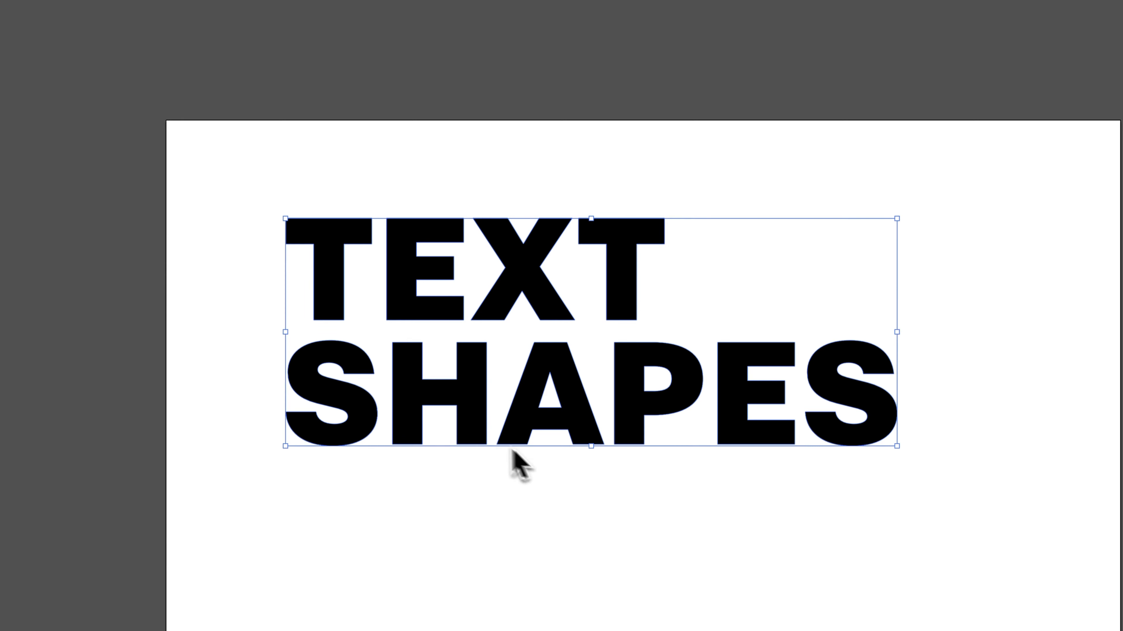
# Move the first T and the E of TEXT individually, shifting each slightly up and to the left.
pyautogui.click(564, 487)
pyautogui.click(610, 316)
pyautogui.click(531, 281)
pyautogui.click(408, 261)
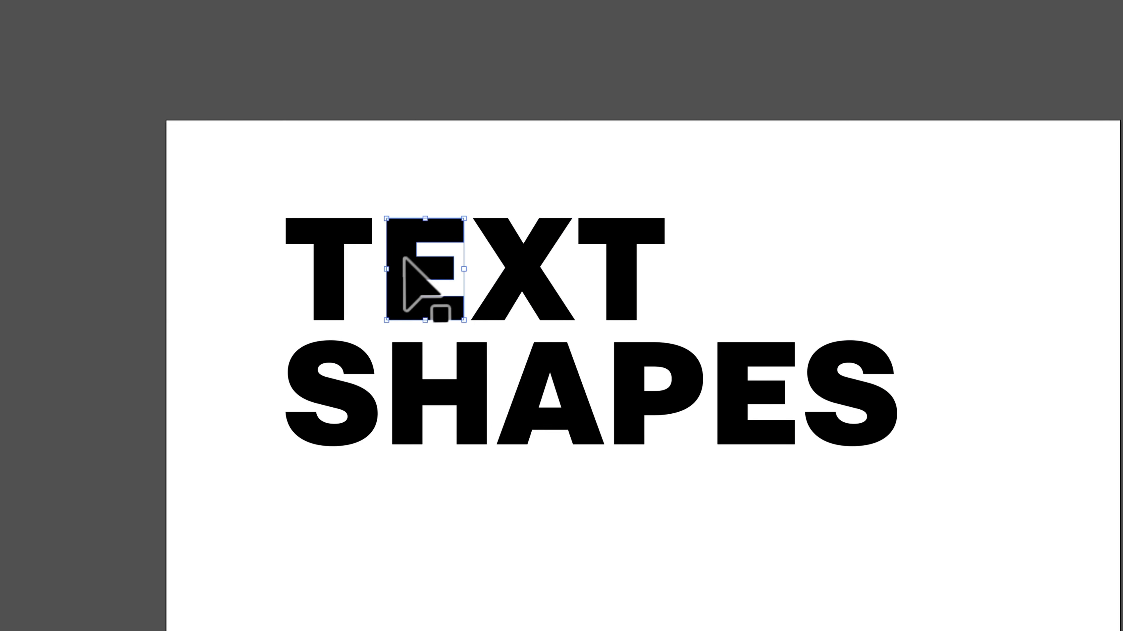
pyautogui.click(339, 263)
pyautogui.moveTo(317, 249); pyautogui.dragTo(266, 237)
pyautogui.moveTo(402, 266); pyautogui.dragTo(675, 228)
# Try to reshape the E's top arm by moving its two right-hand corner anchor points upward.
pyautogui.press('z')
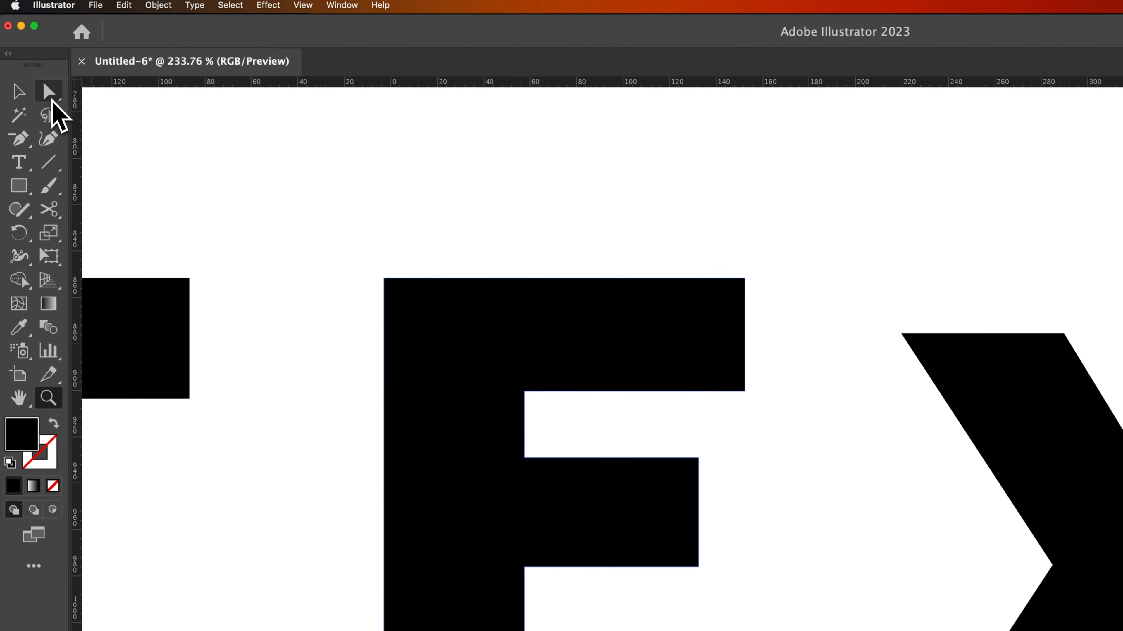
pyautogui.click(52, 100)
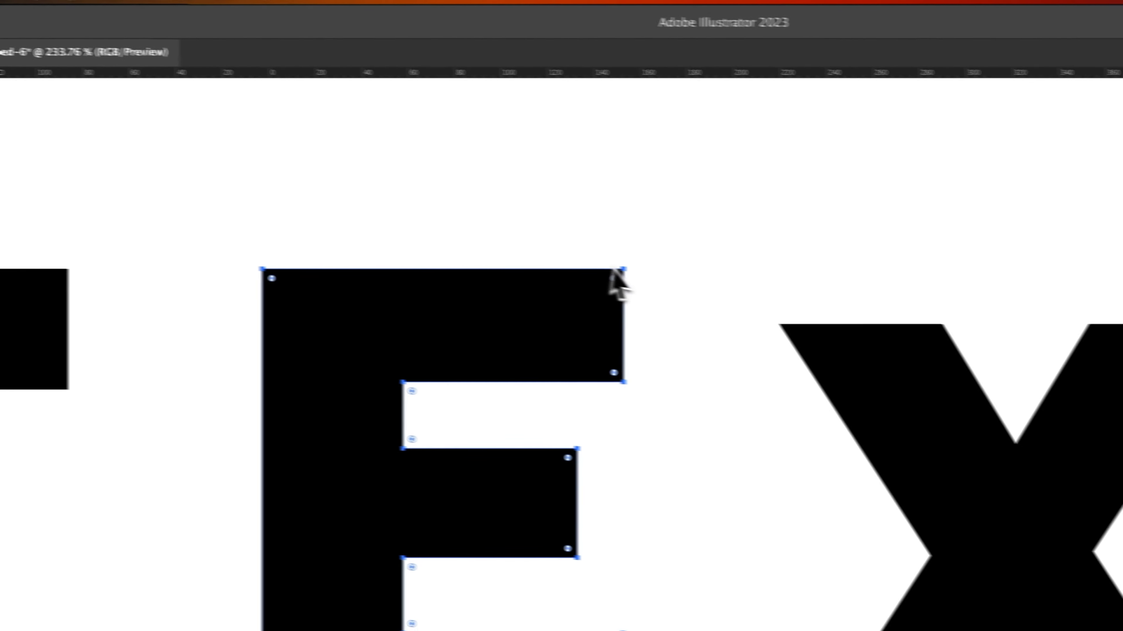
pyautogui.moveTo(623, 268); pyautogui.dragTo(610, 79)
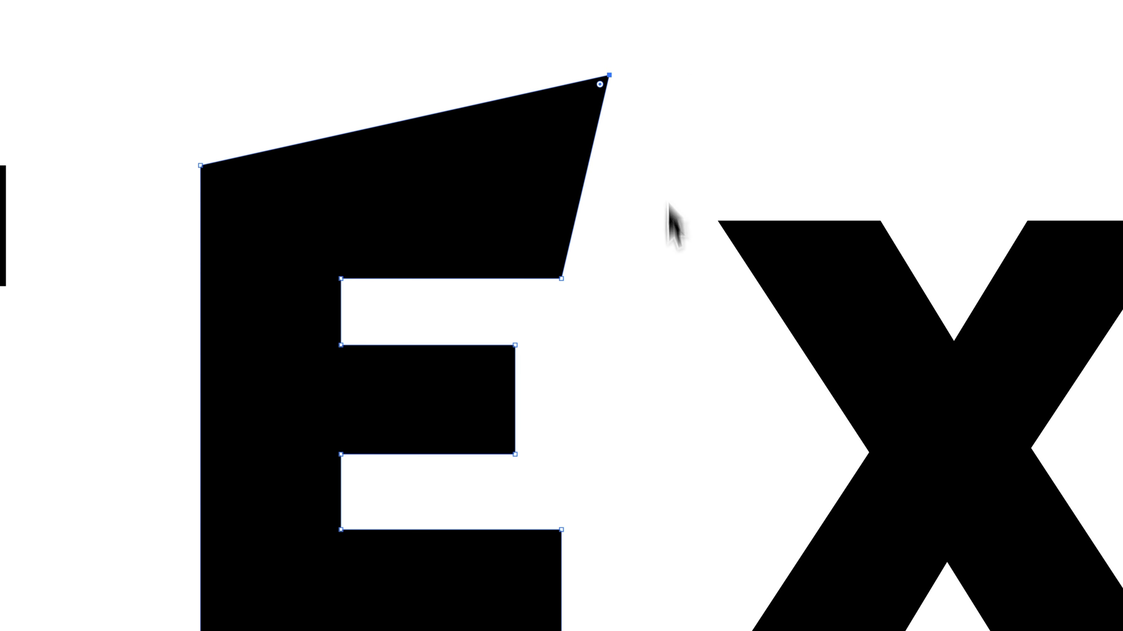
pyautogui.moveTo(564, 283); pyautogui.dragTo(581, 199)
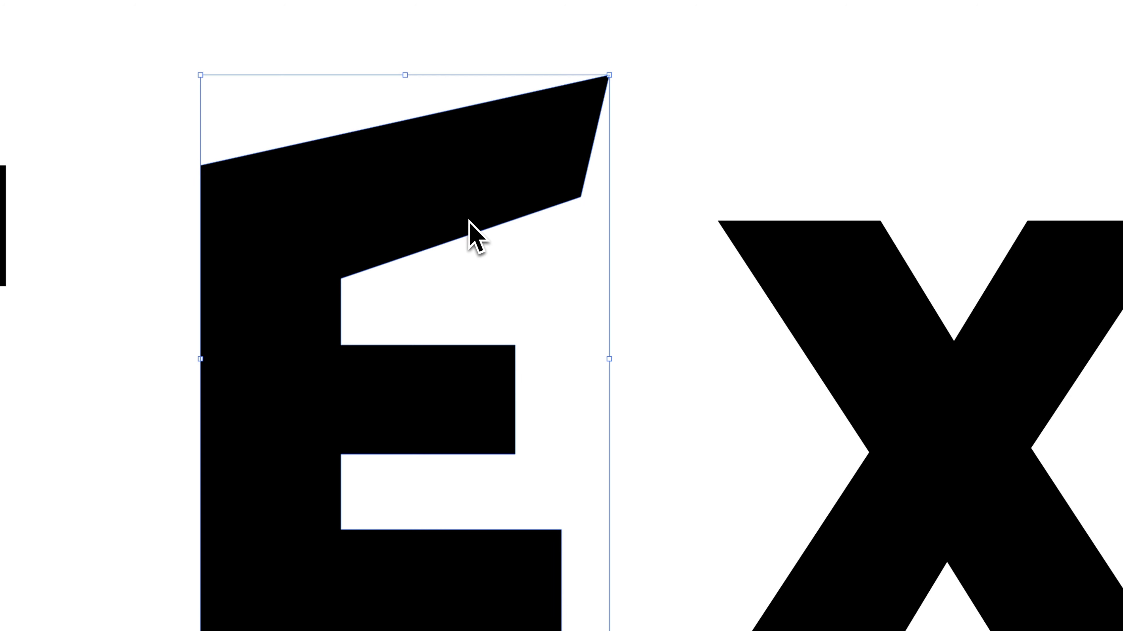
pyautogui.press('super+z')
pyautogui.press('super+z')
# Try to lengthen the E's three arms by moving all their end anchor points to the right together.
pyautogui.moveTo(618, 110); pyautogui.dragTo(515, 538)
pyautogui.moveTo(510, 469); pyautogui.dragTo(491, 610)
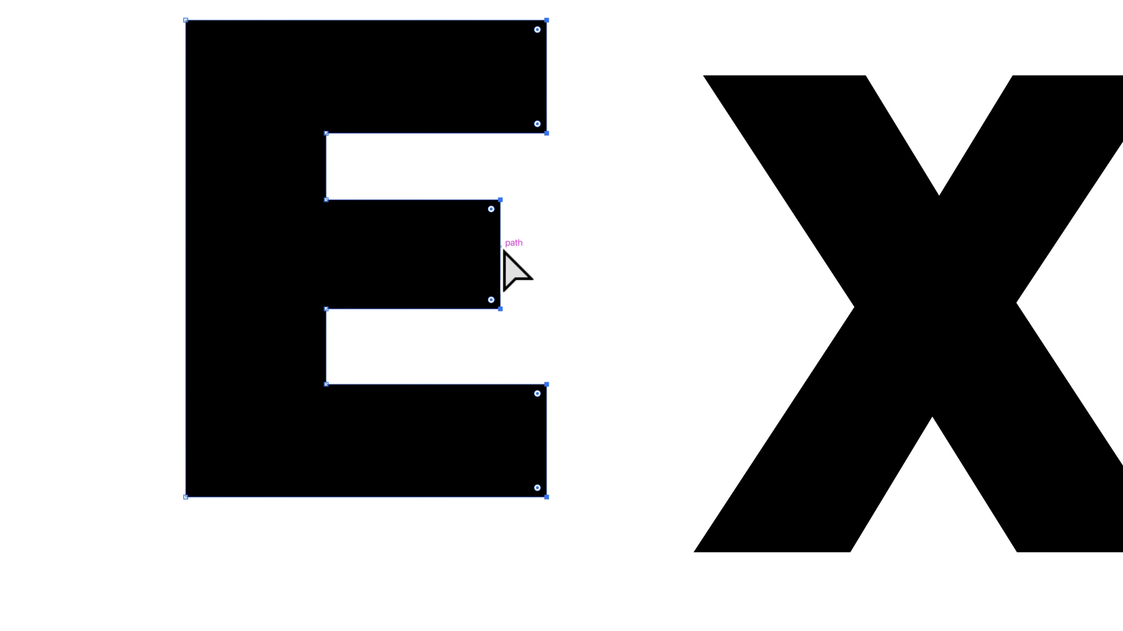
pyautogui.moveTo(501, 250); pyautogui.dragTo(591, 252)
pyautogui.press('super+z')
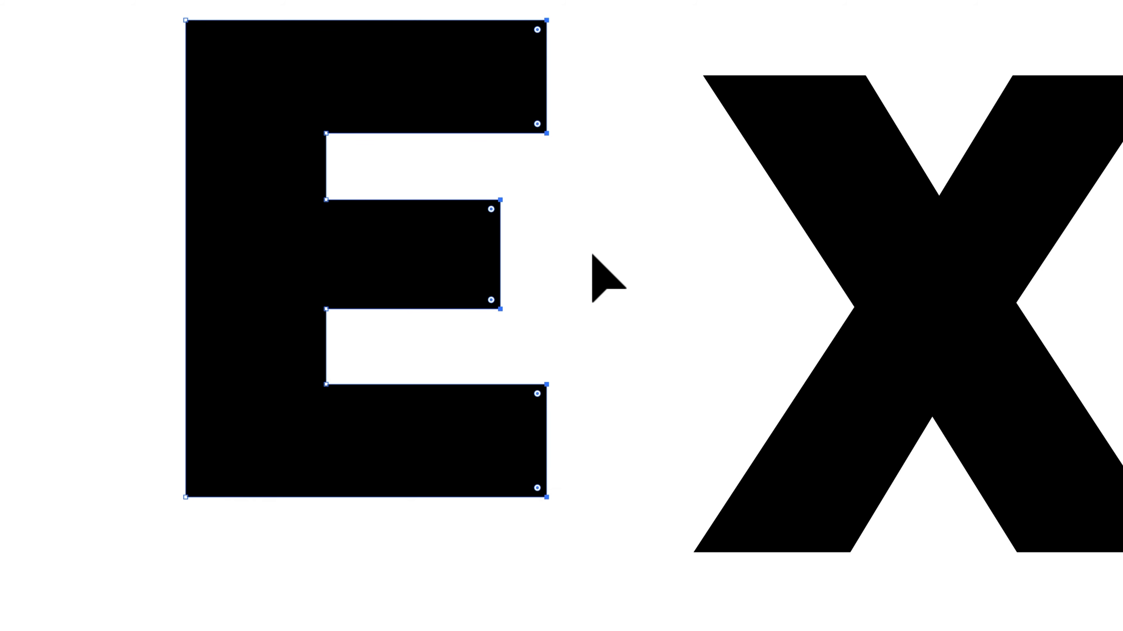
# Select all the outlined SHAPES letters and run Retype (Beta) on them to identify their font.
pyautogui.press('v')
pyautogui.click(636, 230)
pyautogui.press('super+minus')
pyautogui.press('super+minus')
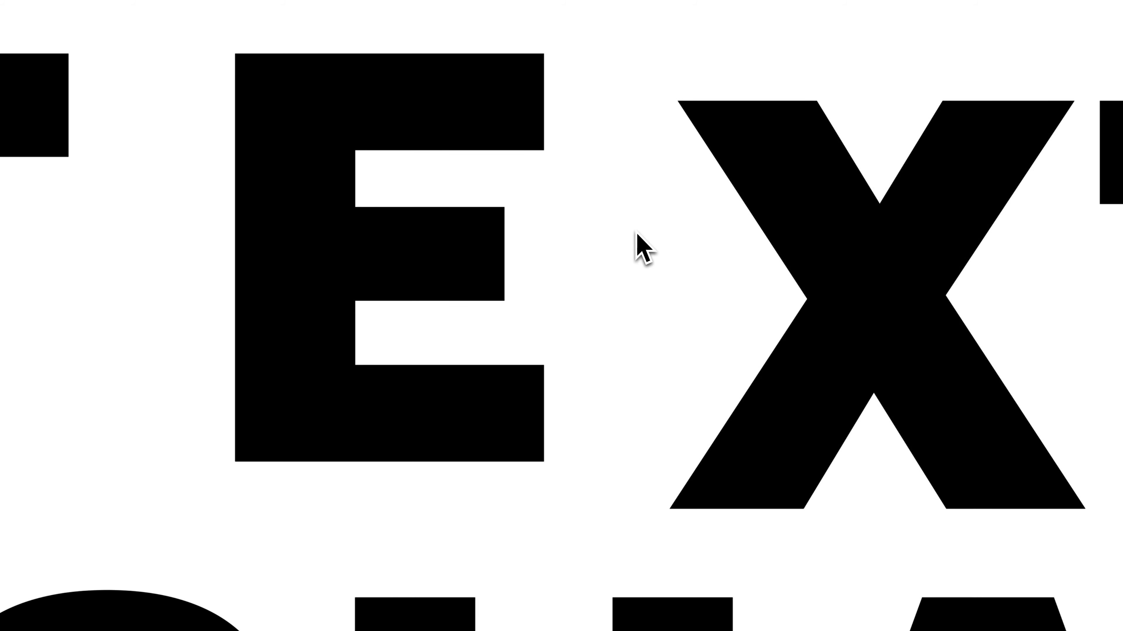
pyautogui.moveTo(645, 309); pyautogui.dragTo(591, 297)
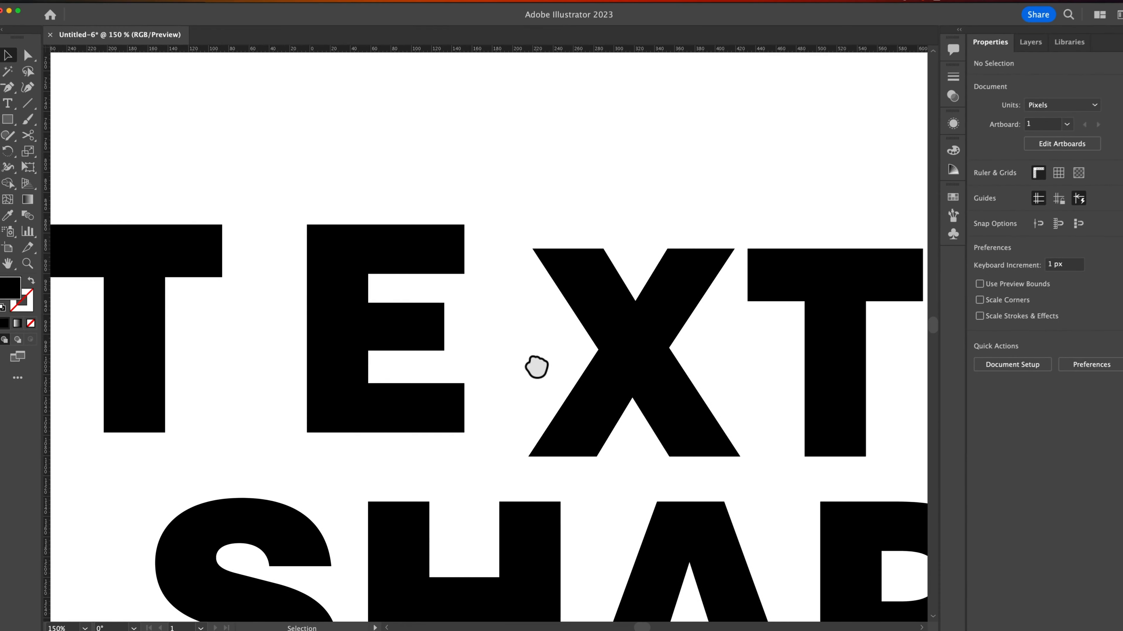
pyautogui.press('super+minus')
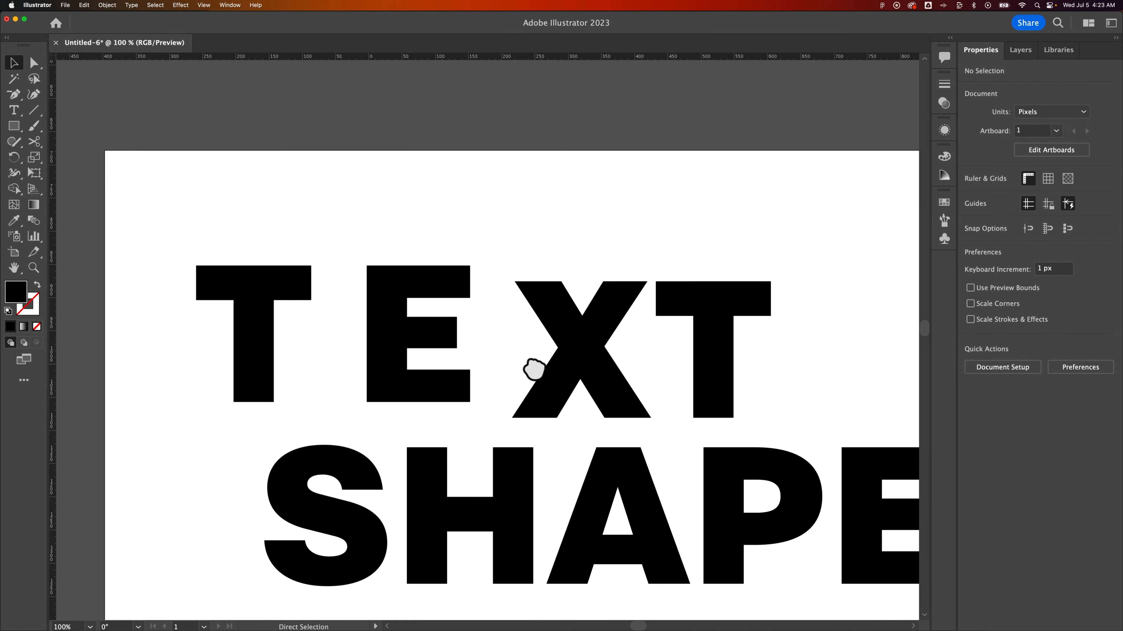
pyautogui.moveTo(529, 371); pyautogui.dragTo(453, 308)
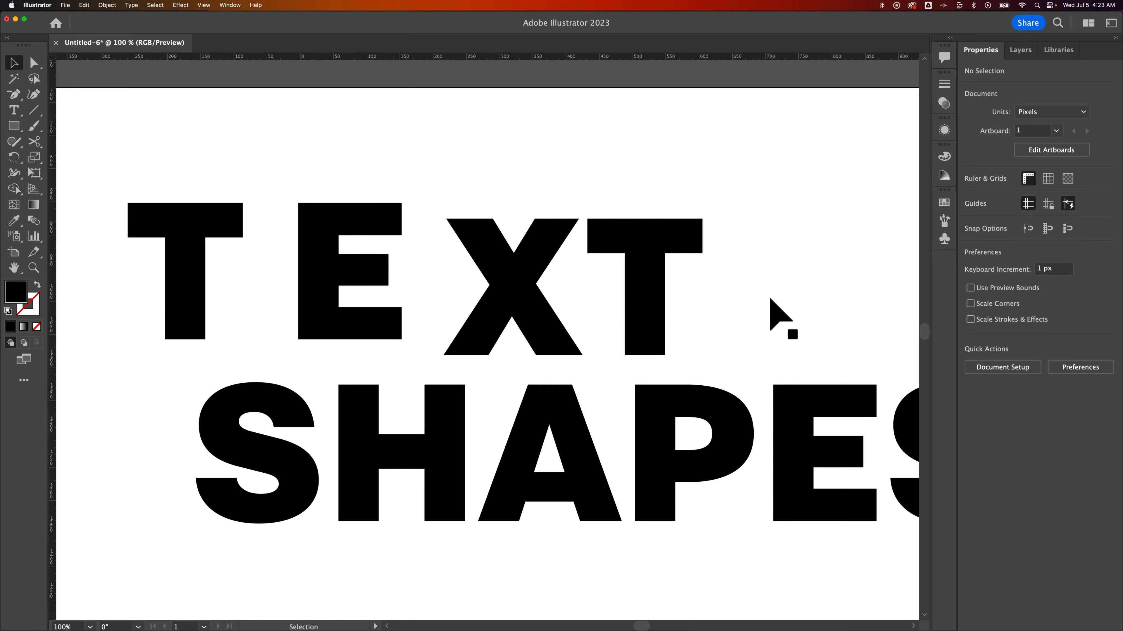
pyautogui.press('super+minus')
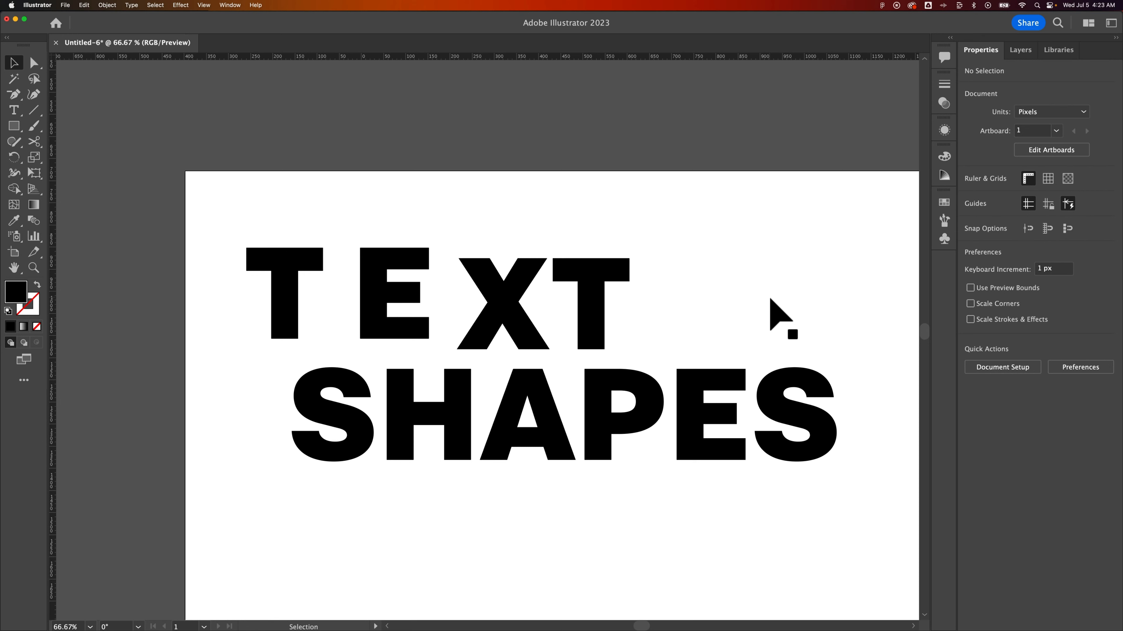
pyautogui.press('super+minus')
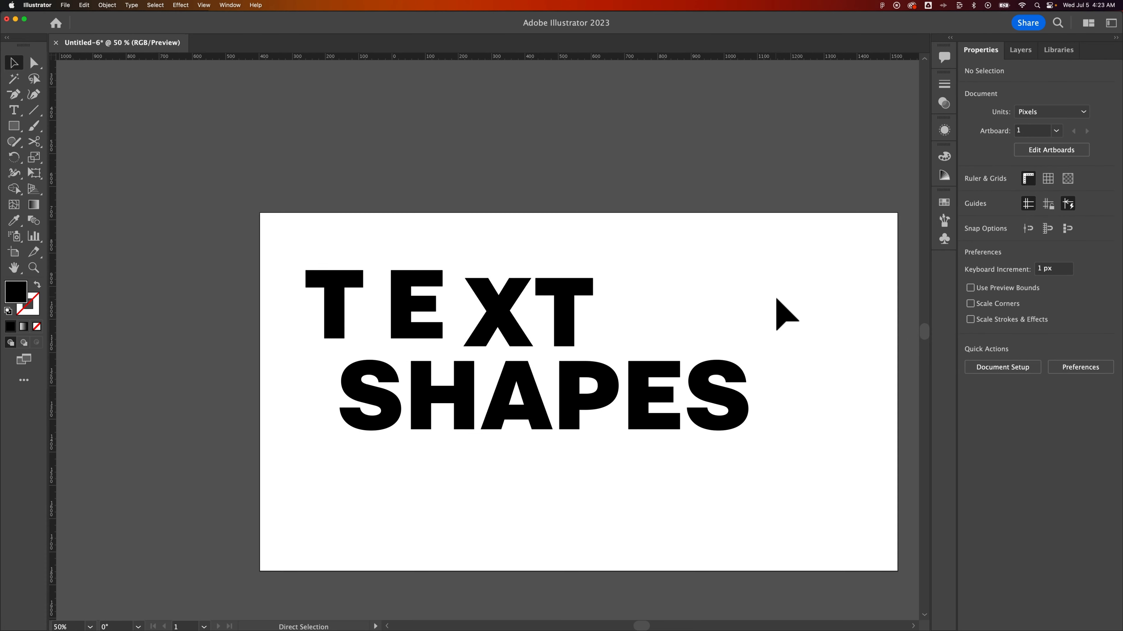
pyautogui.moveTo(777, 313); pyautogui.dragTo(735, 301)
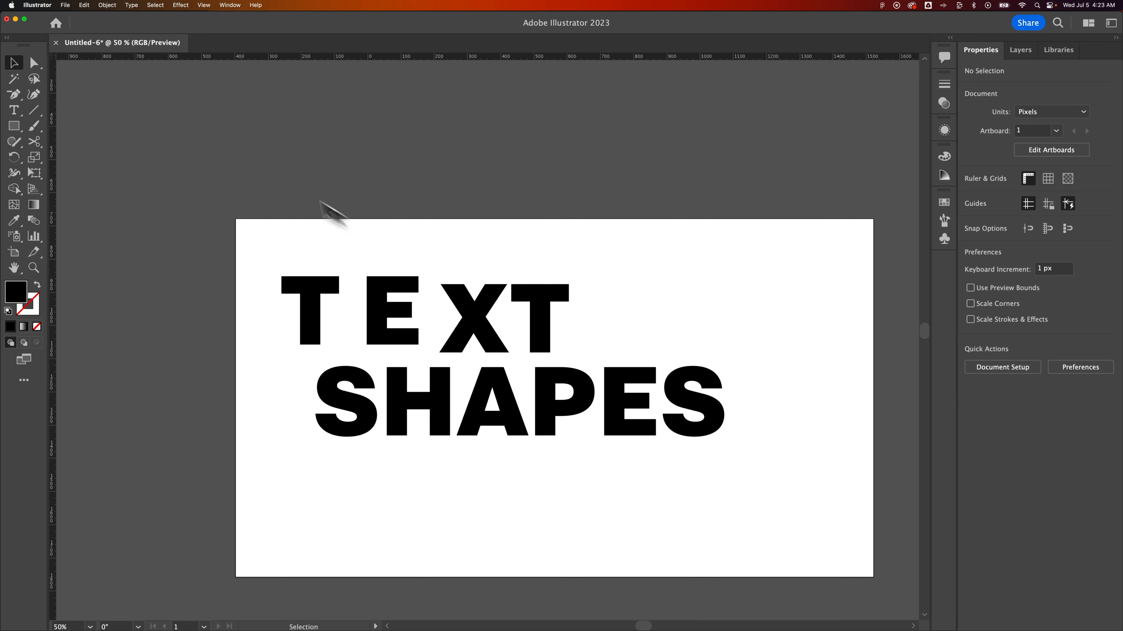
pyautogui.moveTo(739, 477); pyautogui.dragTo(340, 387)
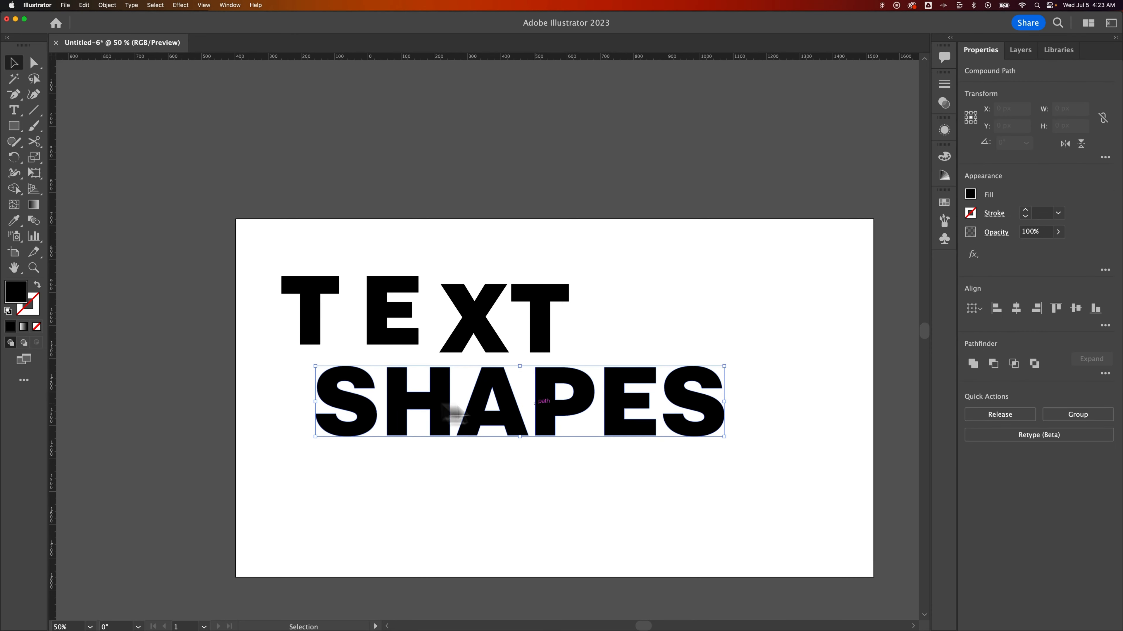
pyautogui.rightClick(598, 395)
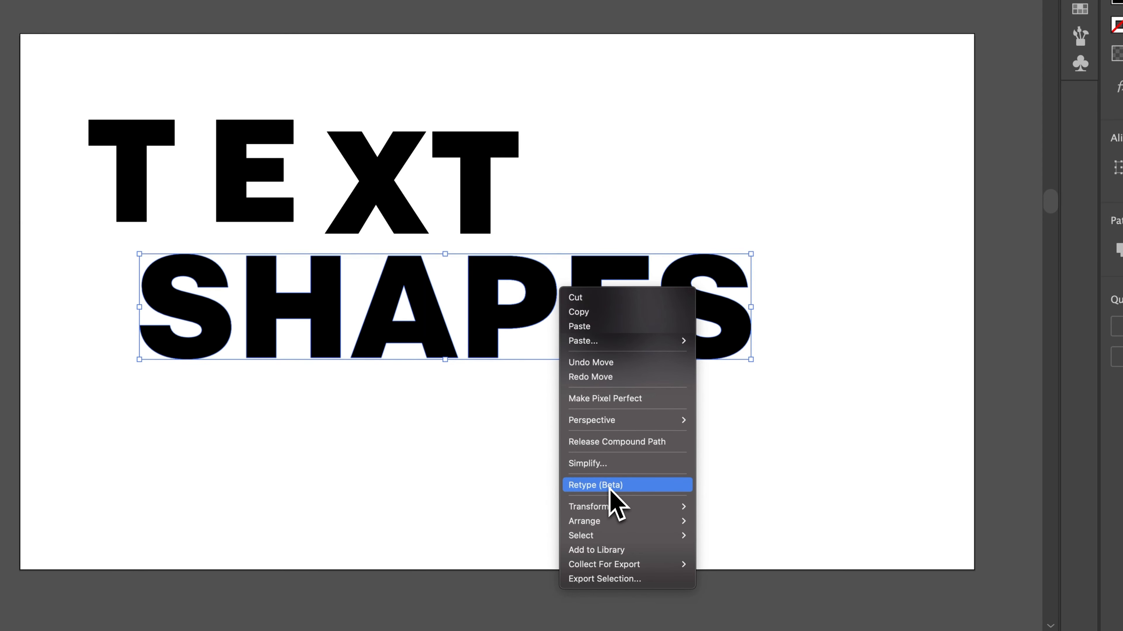
pyautogui.click(609, 486)
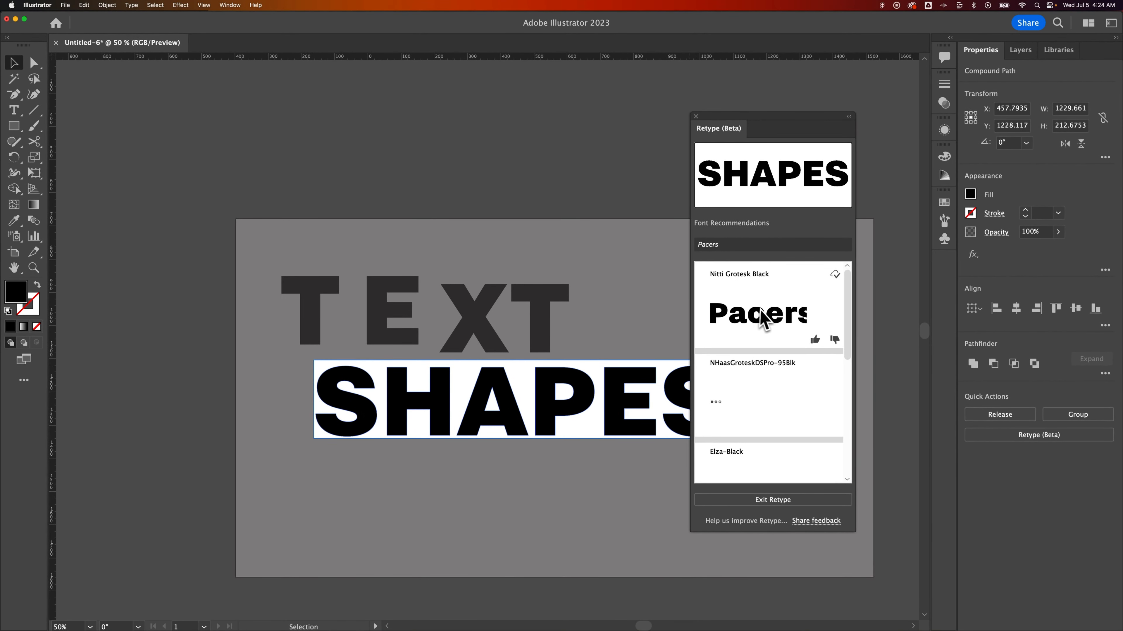
# Review the font recommendations, choose Nitti Grotesk Black, and close Retype.
pyautogui.scroll(-10, 767, 313)
pyautogui.scroll(10, 766, 312)
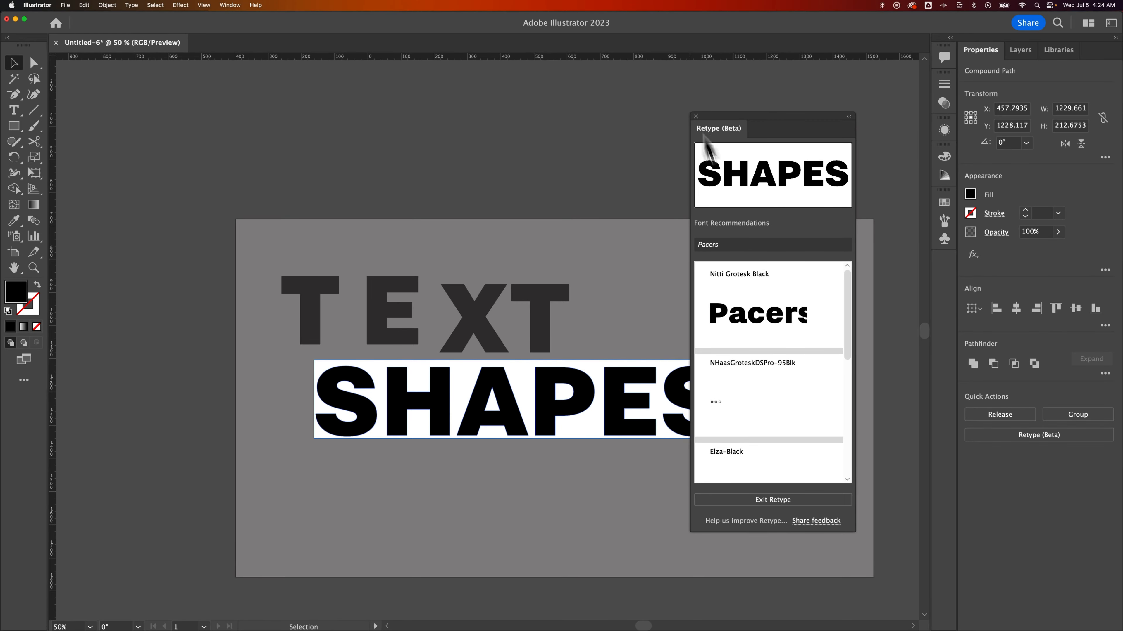
pyautogui.click(756, 319)
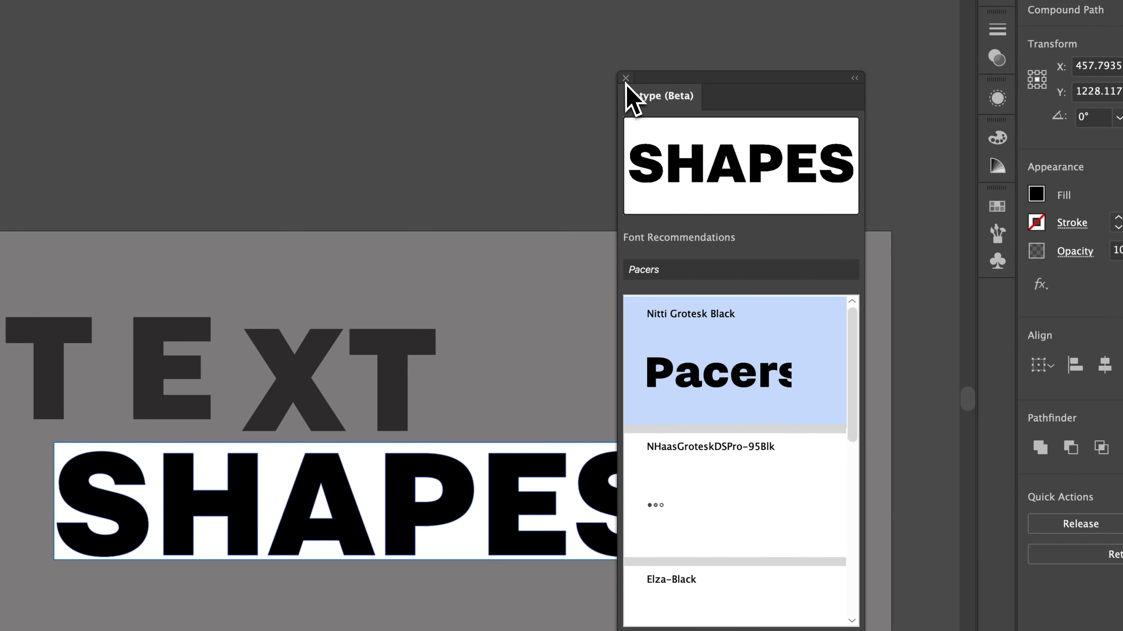
pyautogui.click(626, 79)
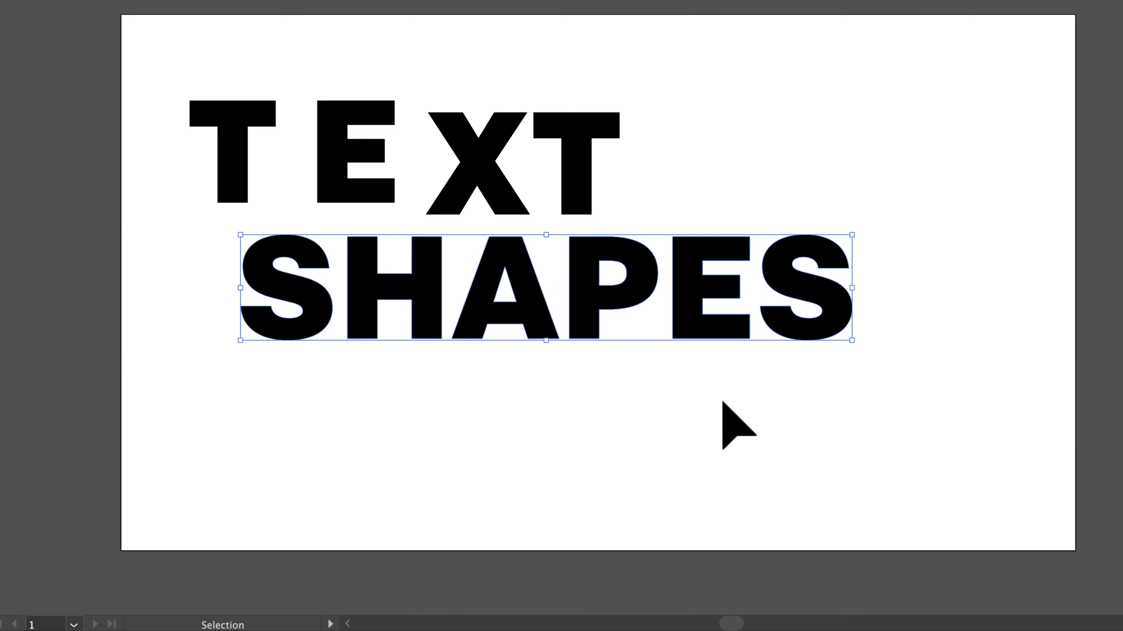
# Add a live SHAPES text line in Nitti Grotesk Black below the outlined letters.
pyautogui.click(415, 397)
pyautogui.press('t')
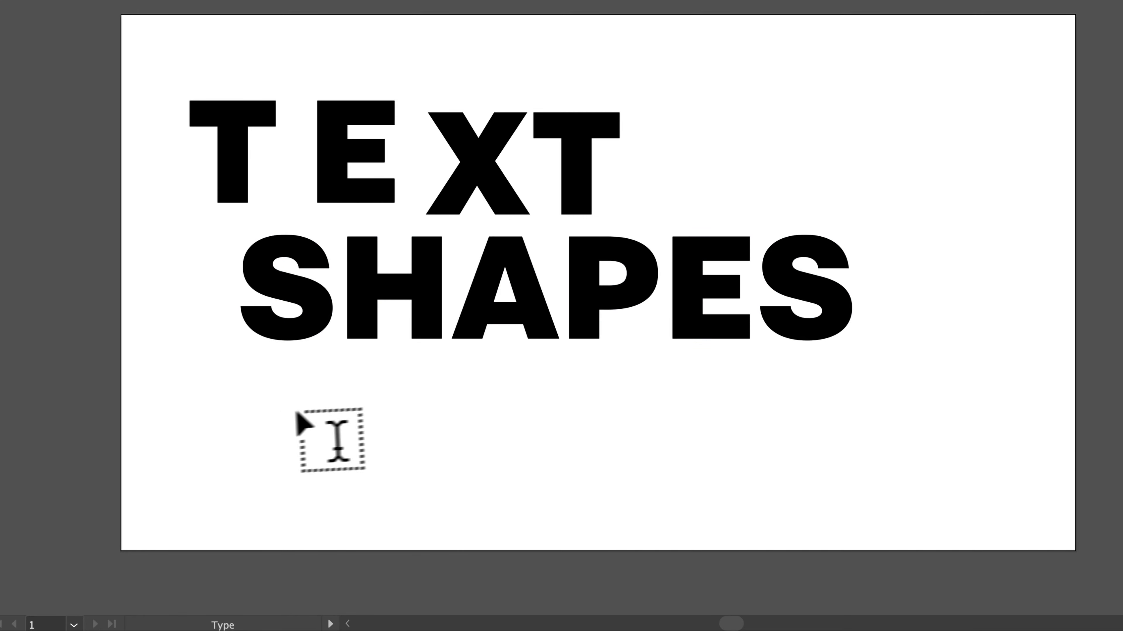
pyautogui.click(273, 385)
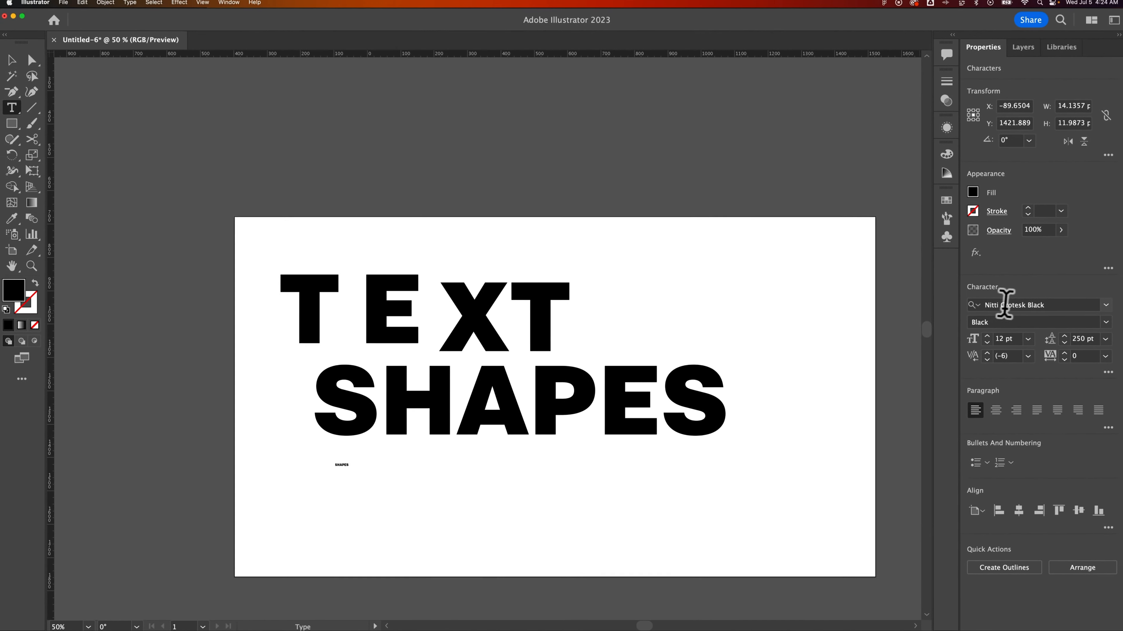
pyautogui.click(1010, 307)
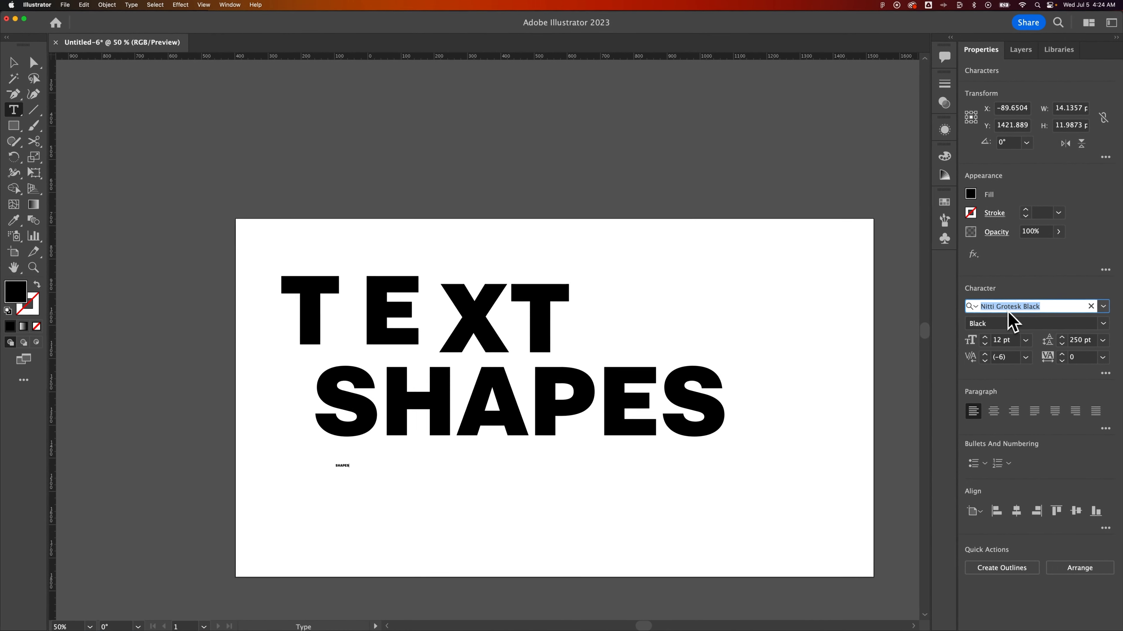
pyautogui.click(14, 63)
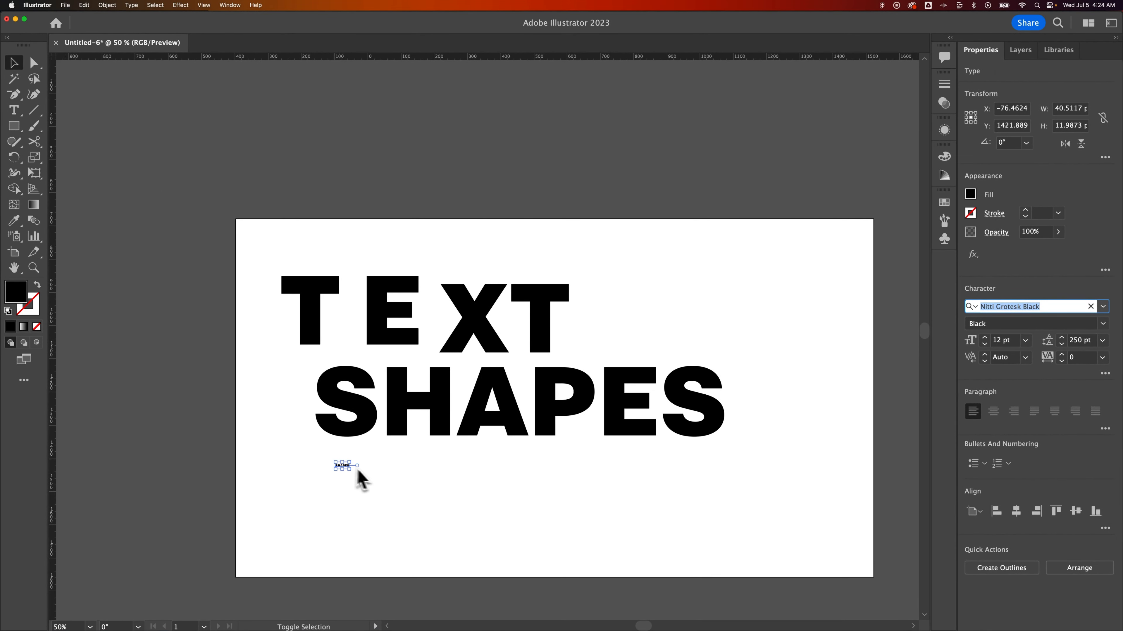
# Enlarge the live SHAPES text to about 1222 px wide and position it just below the outlined SHAPES letters, aligned with them.
pyautogui.moveTo(346, 468); pyautogui.dragTo(577, 546)
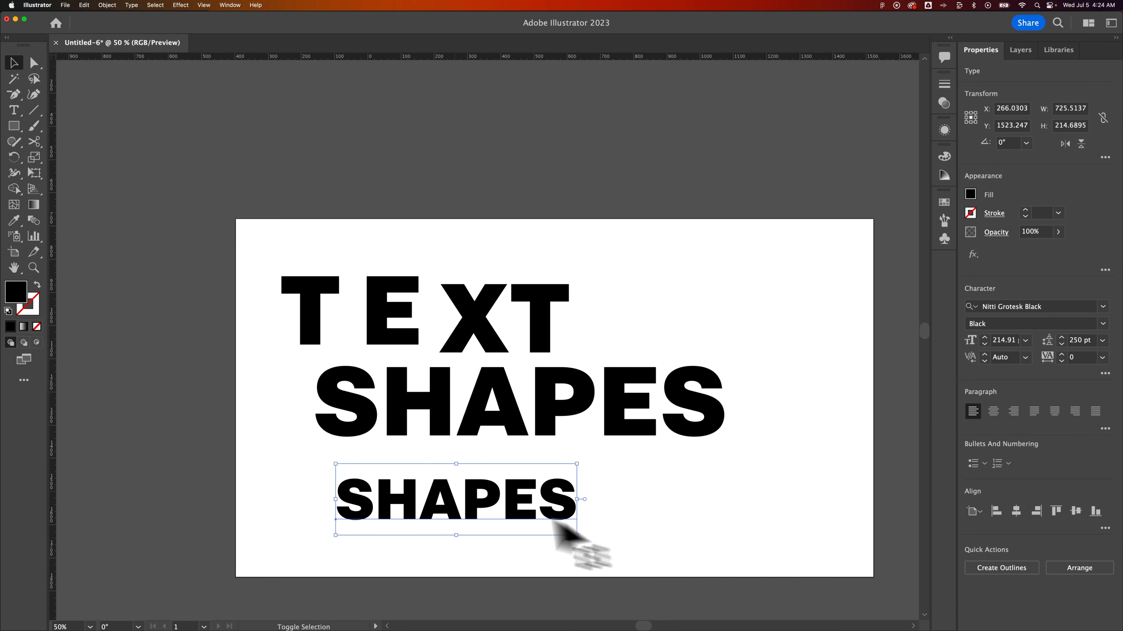
pyautogui.moveTo(458, 511); pyautogui.dragTo(432, 476)
pyautogui.moveTo(568, 485); pyautogui.dragTo(729, 478)
pyautogui.moveTo(634, 500); pyautogui.dragTo(629, 500)
pyautogui.click(722, 481)
pyautogui.click(635, 484)
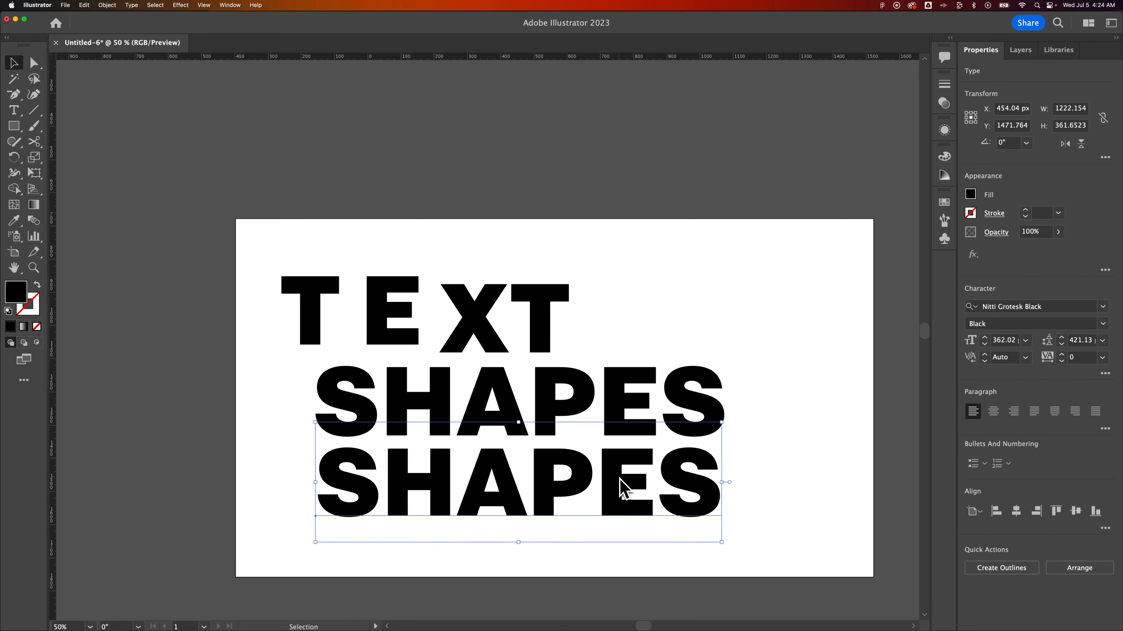
pyautogui.click(618, 386)
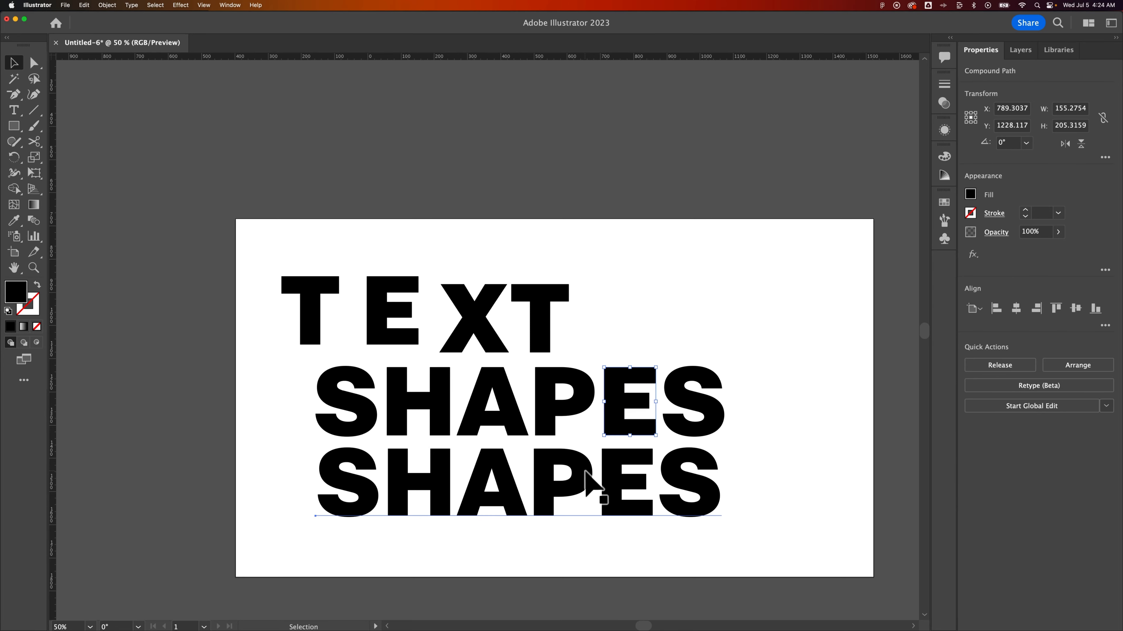
pyautogui.moveTo(589, 476); pyautogui.dragTo(590, 491)
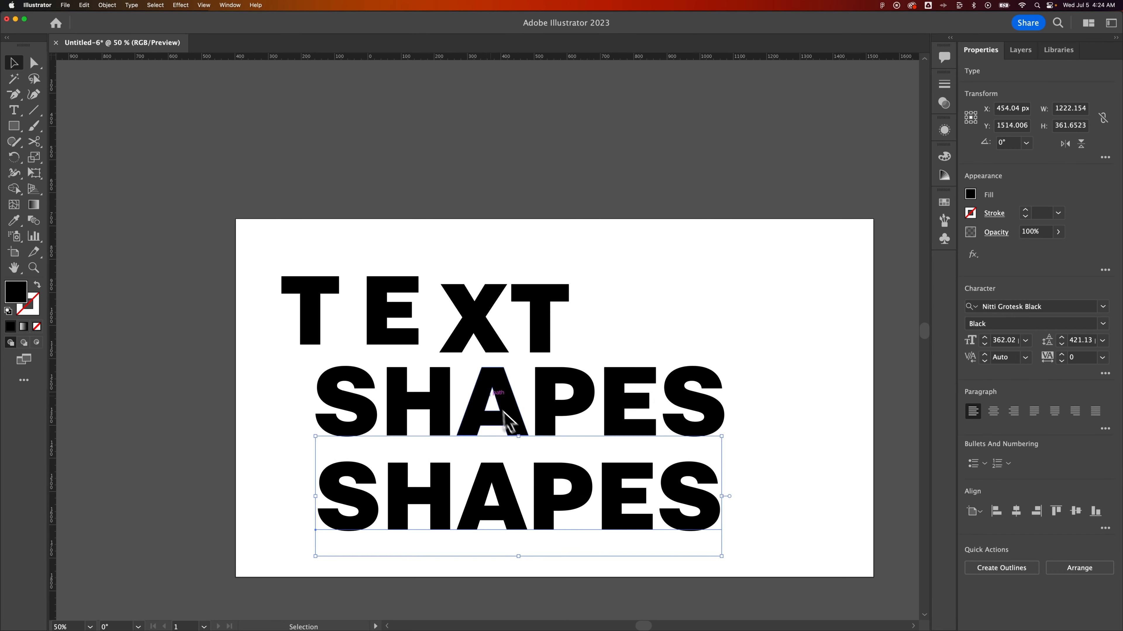
# Convert the live SHAPES text to outlines.
pyautogui.click(108, 5)
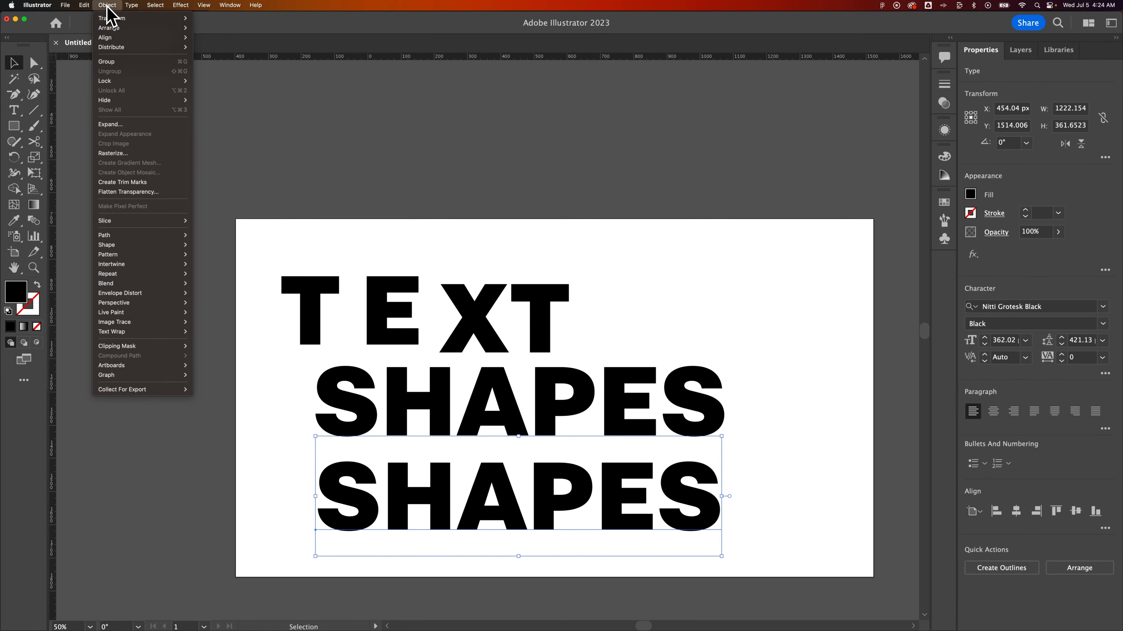
pyautogui.moveTo(130, 6)
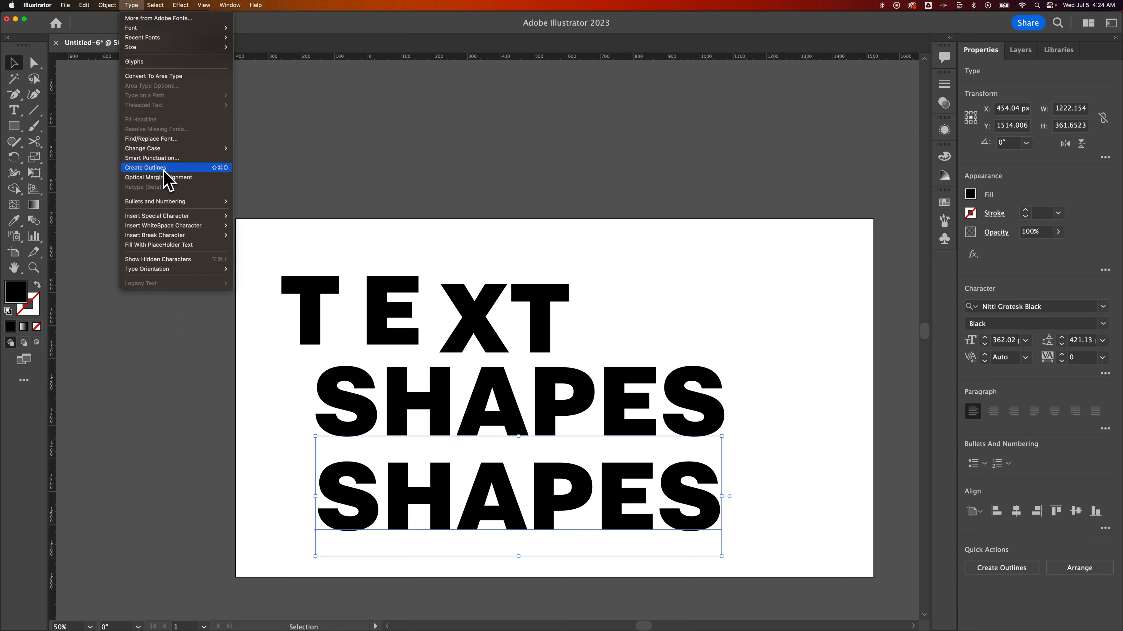